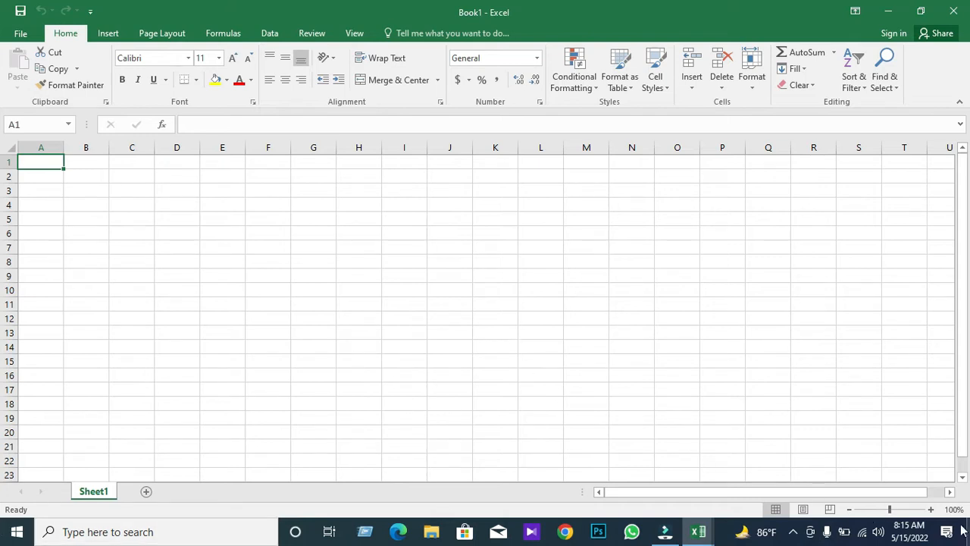
Set the worksheet's zoom level to 170%
click(933, 510)
click(933, 510)
click(933, 511)
click(933, 510)
click(933, 510)
click(933, 511)
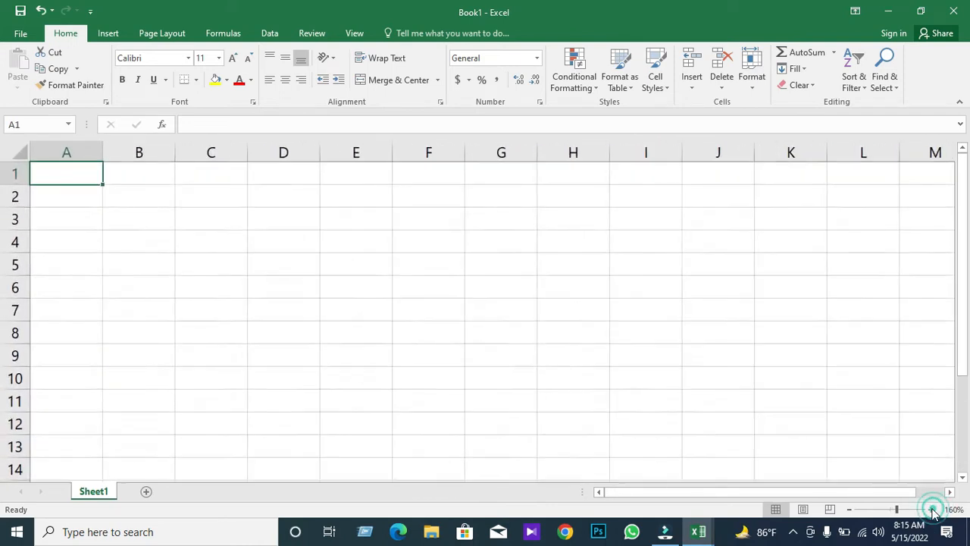
click(933, 510)
click(933, 510)
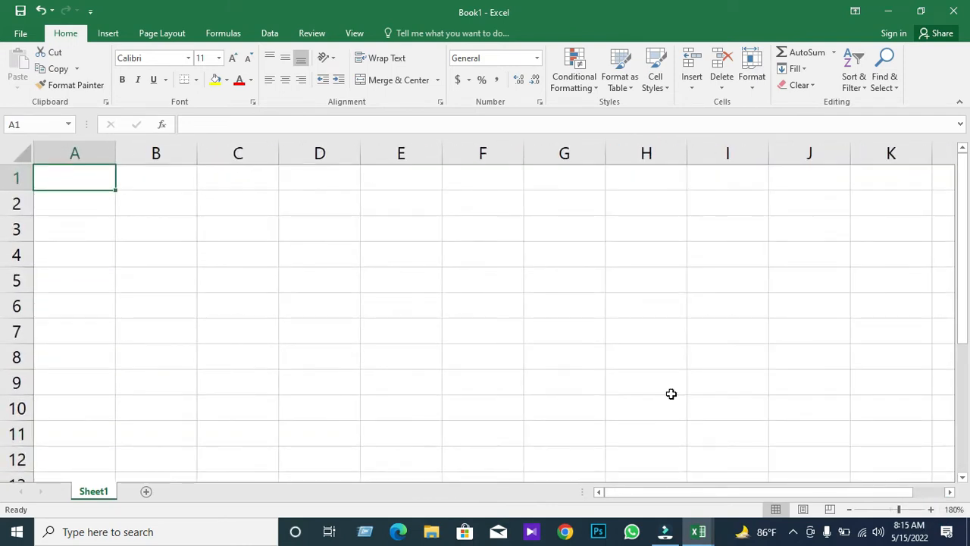
click(849, 509)
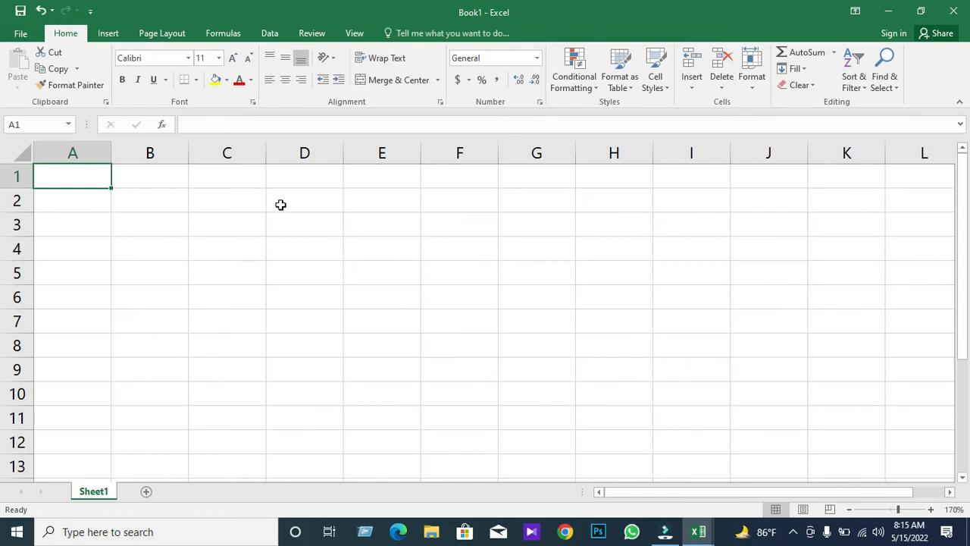
Enter the title "Expenses" in cell A1
text(Expenses)
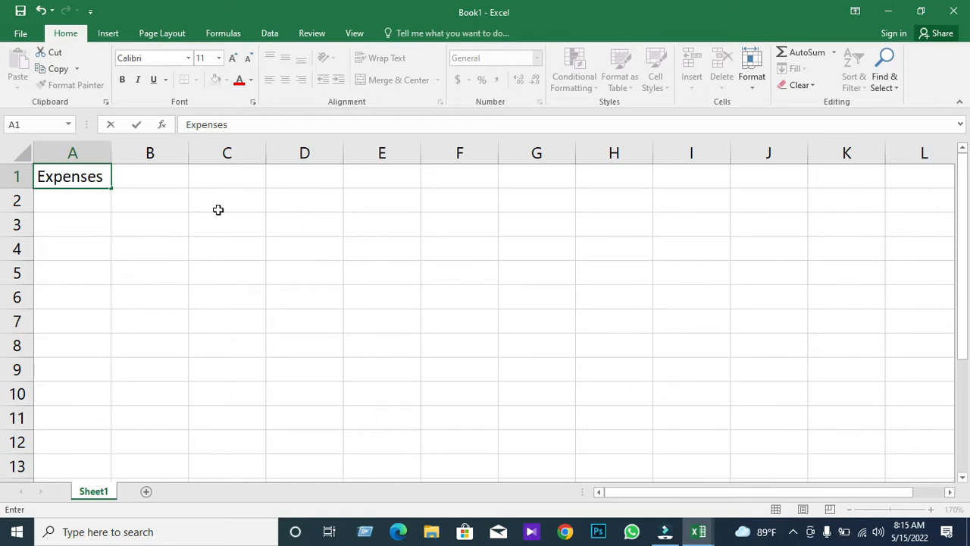
key(Return)
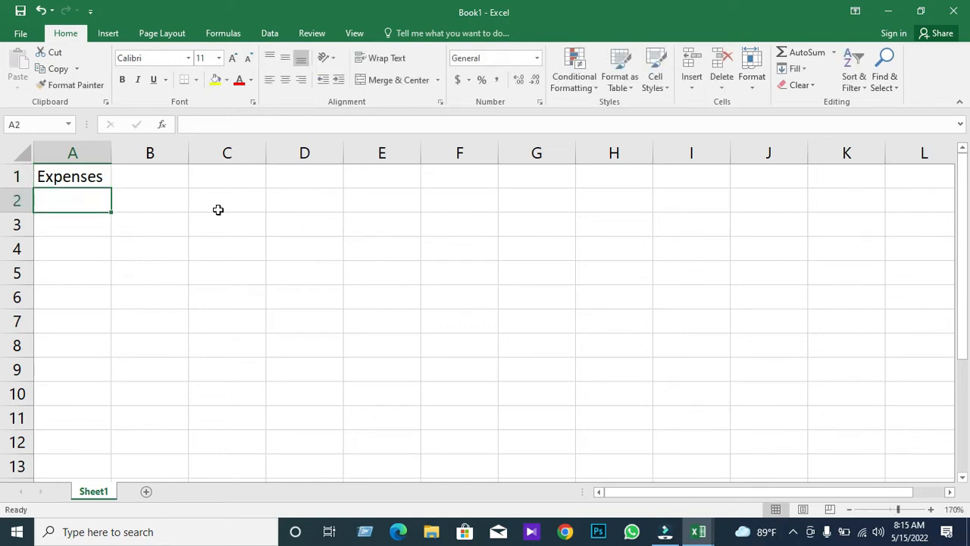
key(Right)
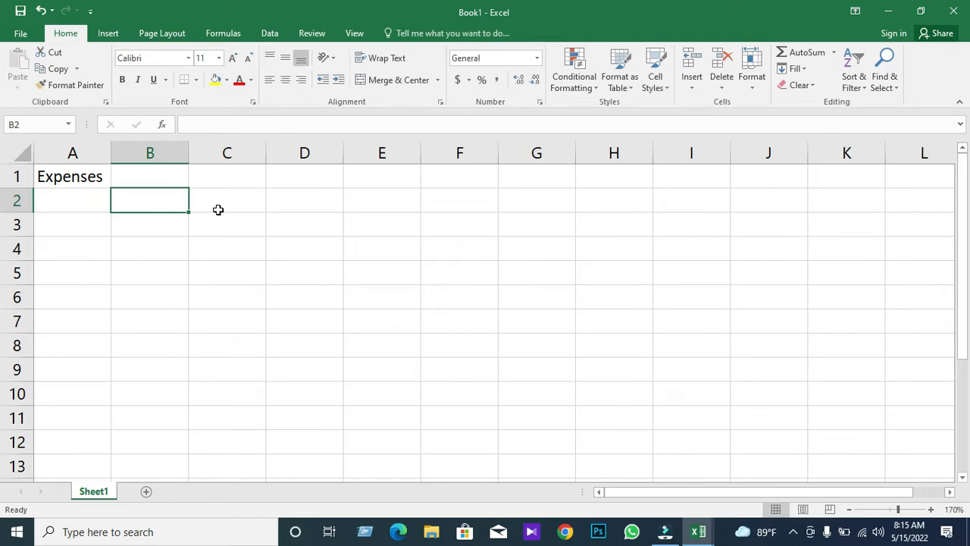
Enter the column headings "Item" in cell A3 and "cost" in cell B3
click(63, 220)
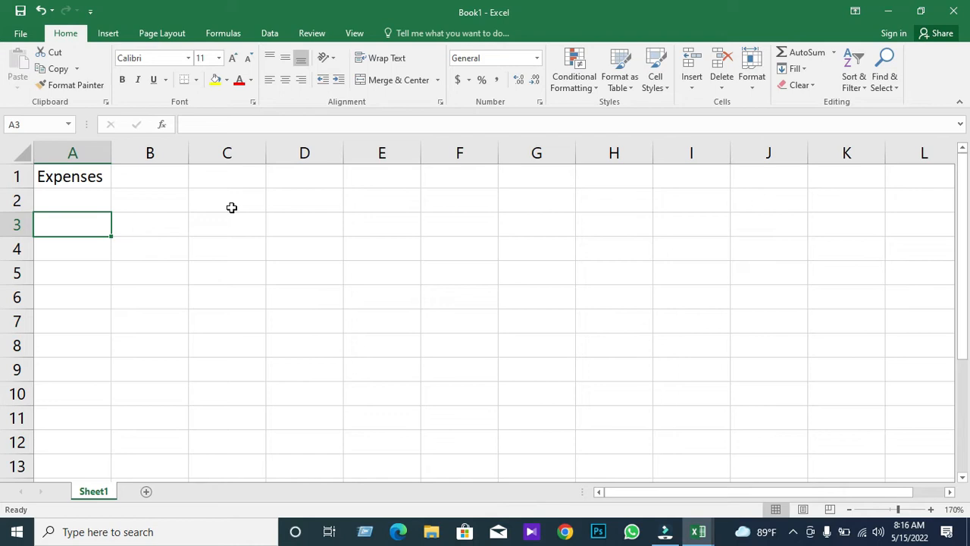
text(i)
key(BackSpace)
text(Item)
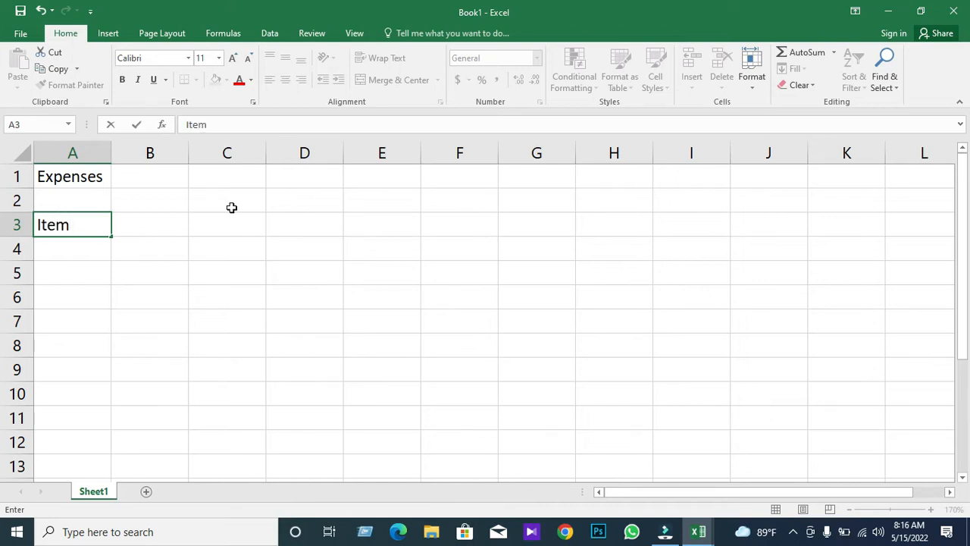
key(Tab)
text(cost)
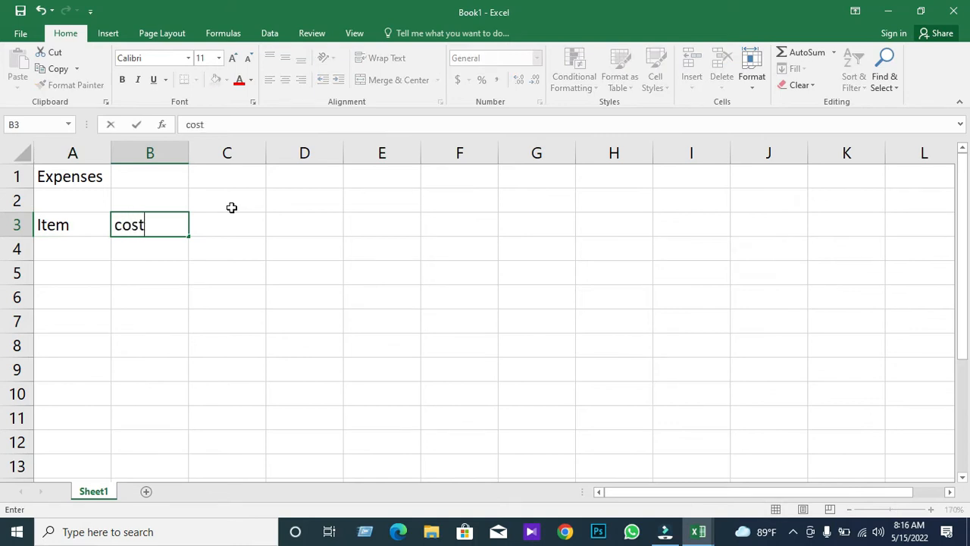
key(Return)
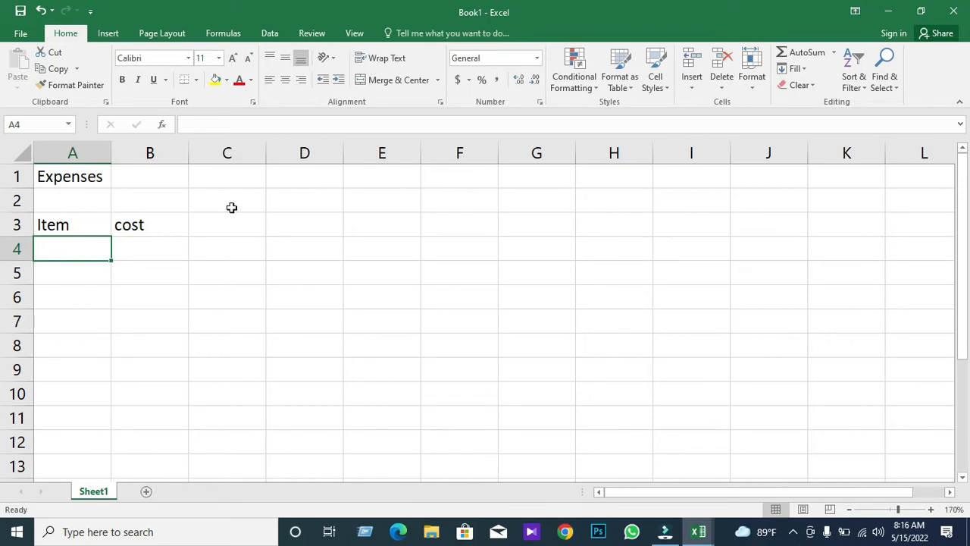
Add the first expense row with "Bus" in cell A4 and 300 in cell B4
text(Bus)
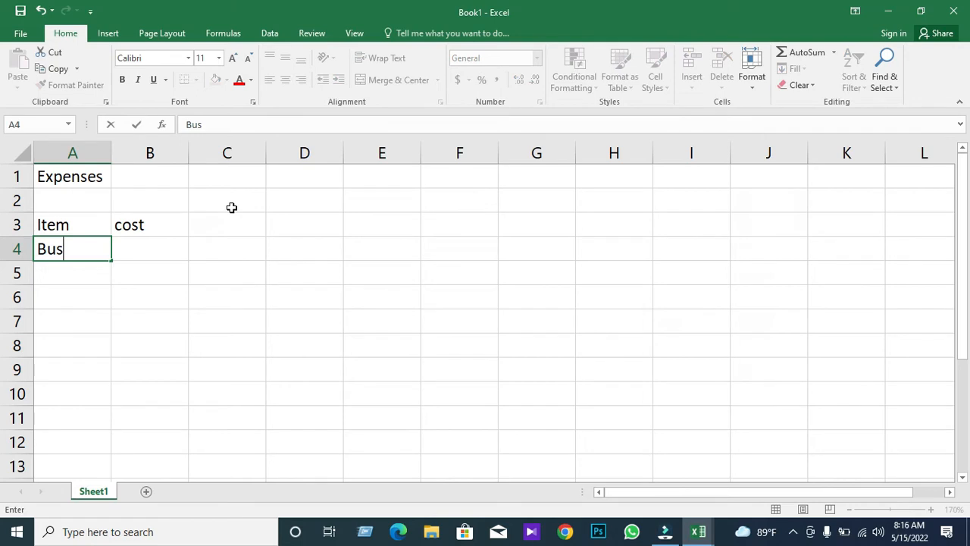
key(Tab)
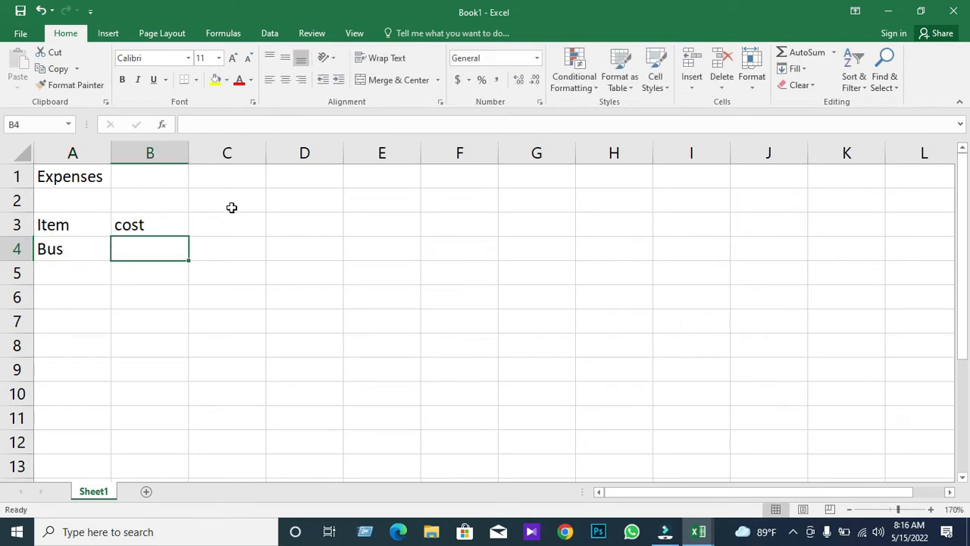
text(3000)
key(BackSpace)
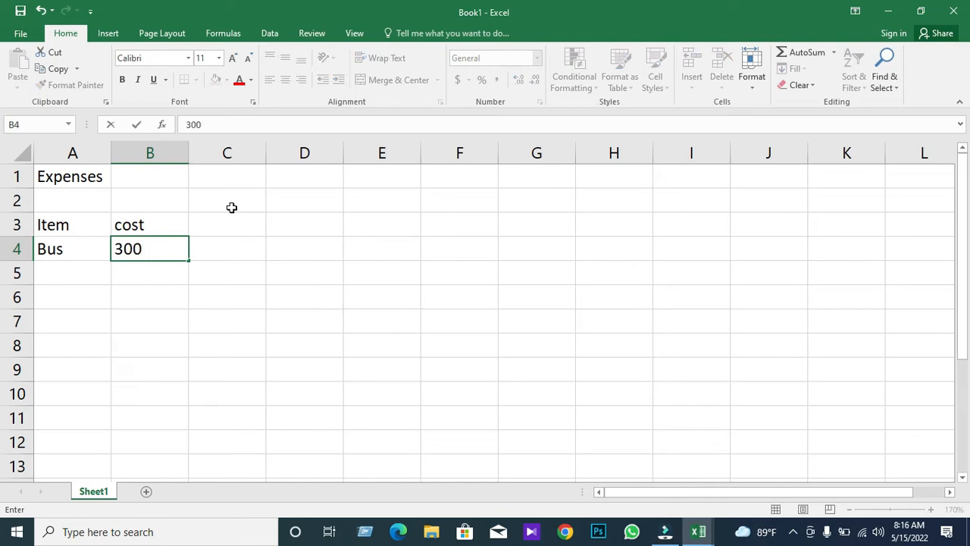
key(Return)
Add the expense "cng" in cell A5 with a cost of 170 in cell B5
text(cnf)
key(BackSpace)
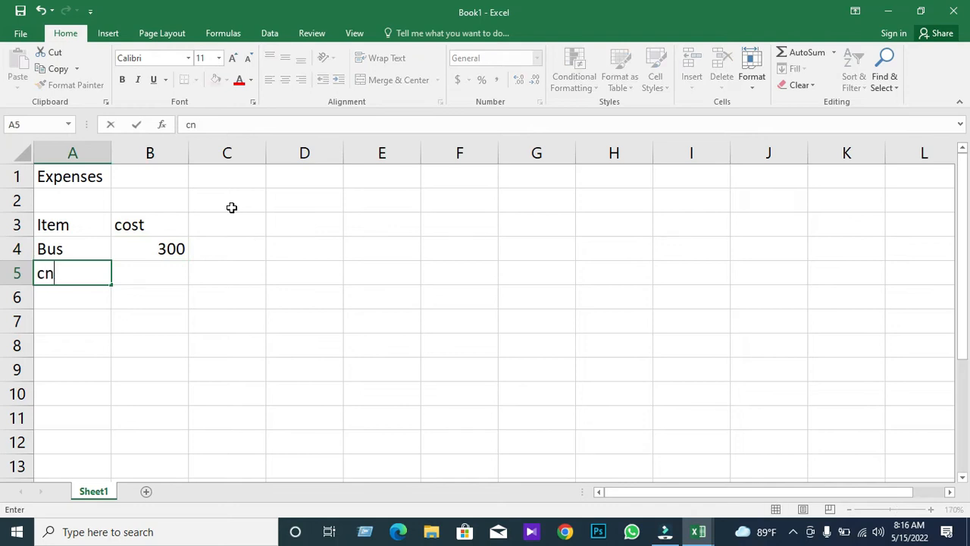
text(g)
key(Tab)
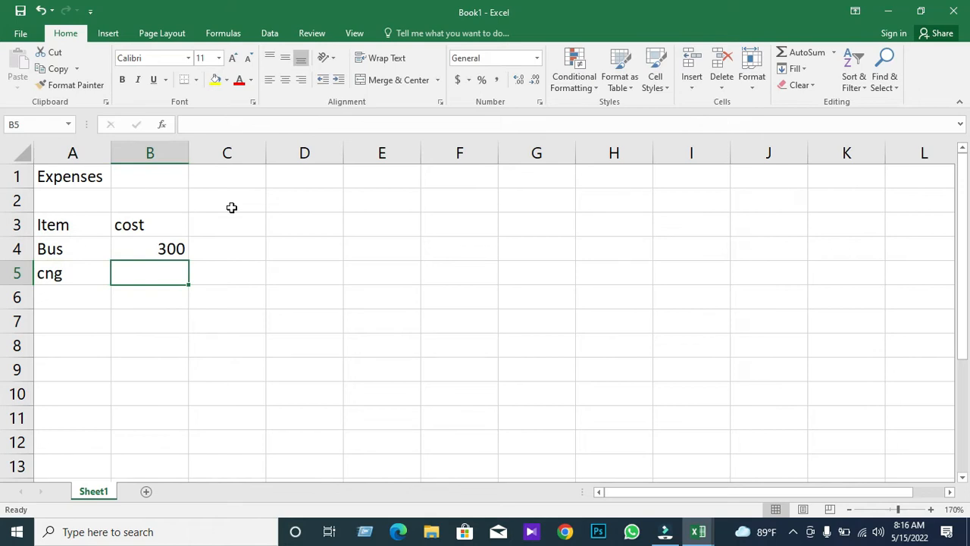
text(1)
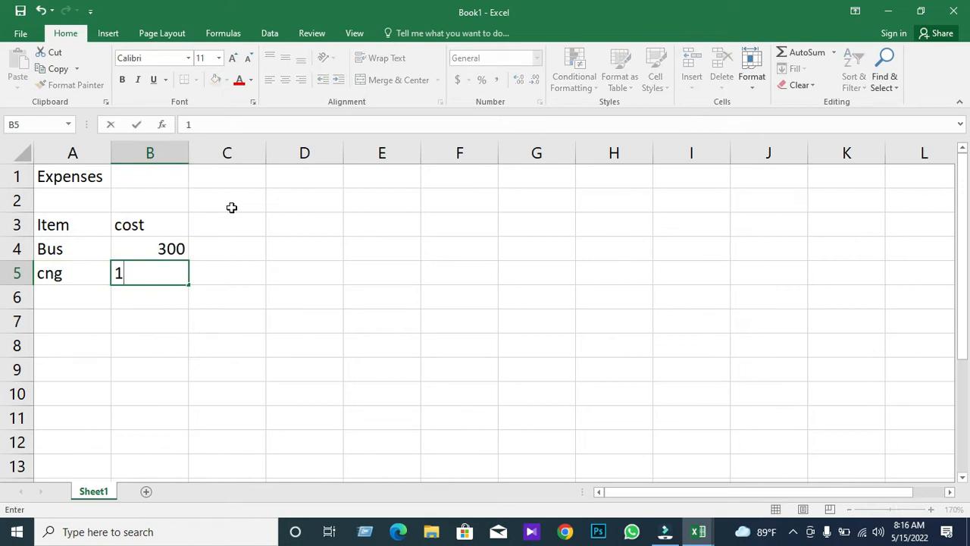
text(70)
key(Return)
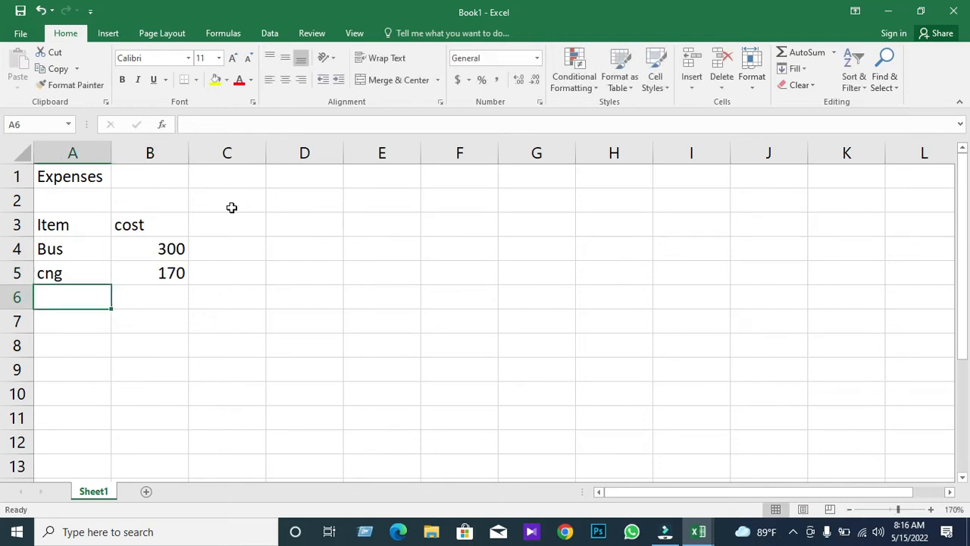
Add the expense "food" in cell A6 with a cost of 100 in cell B6
text(food)
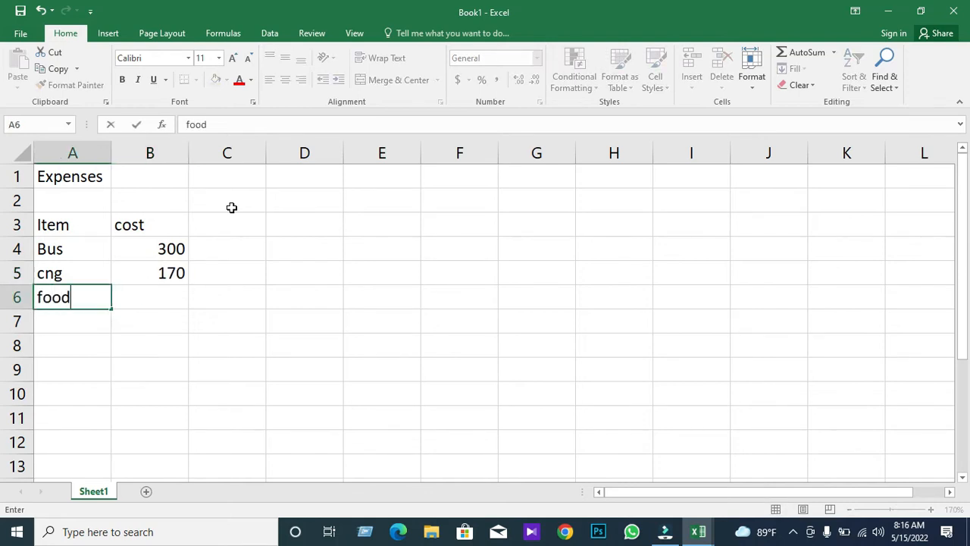
key(Tab)
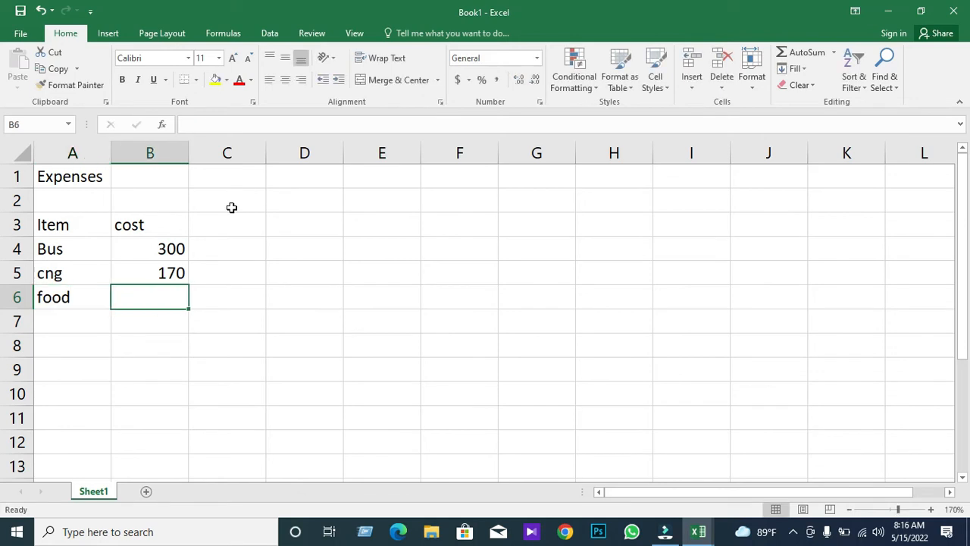
text(100)
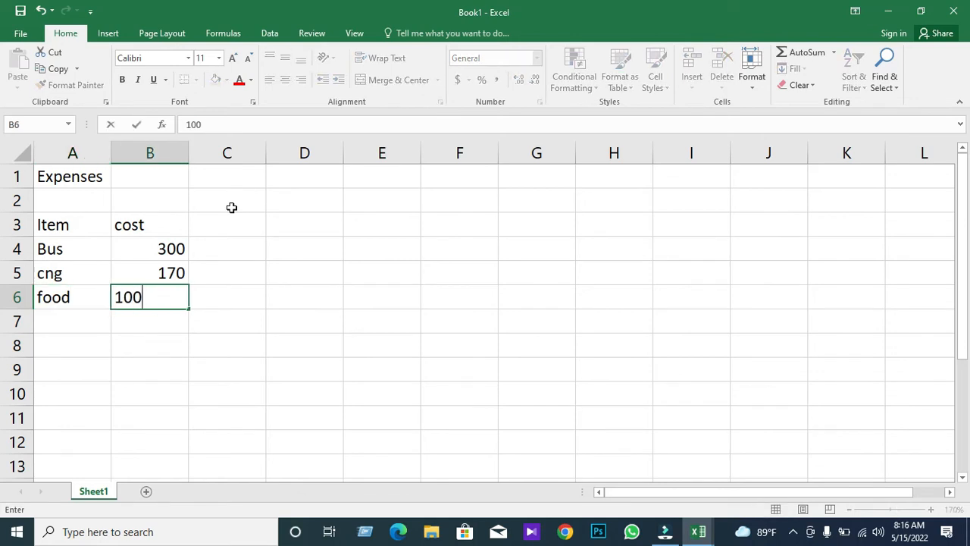
key(Return)
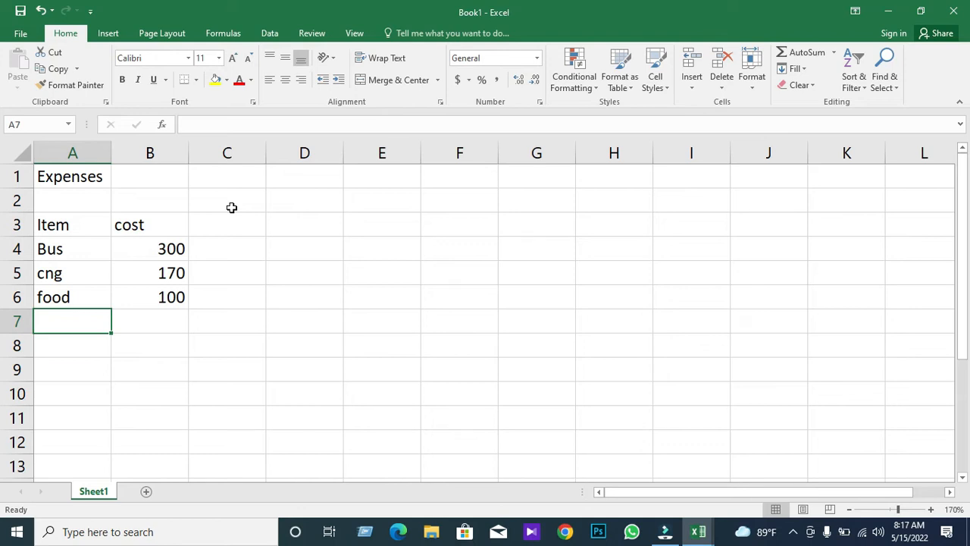
Enter "cycle" in cell A7 and delete the cell's contents again
text(cycle)
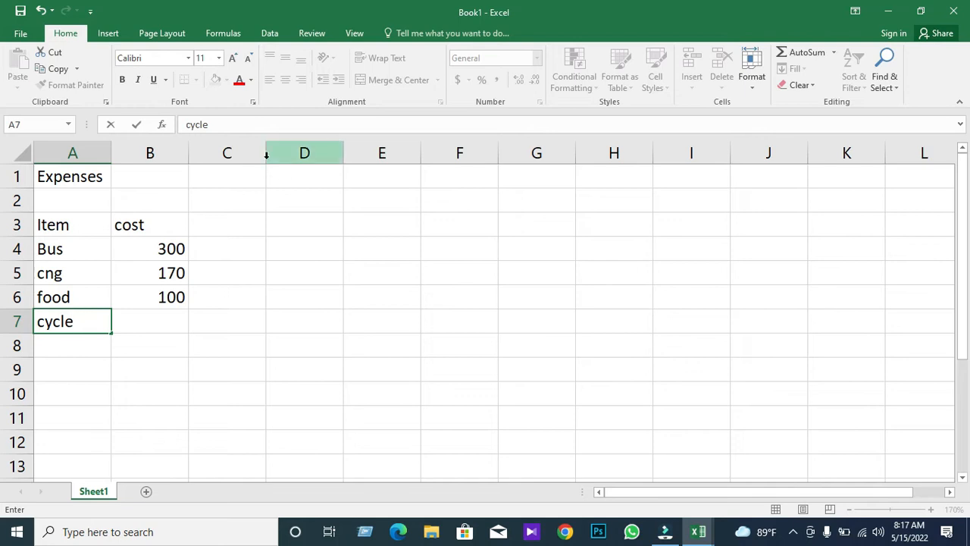
click(84, 373)
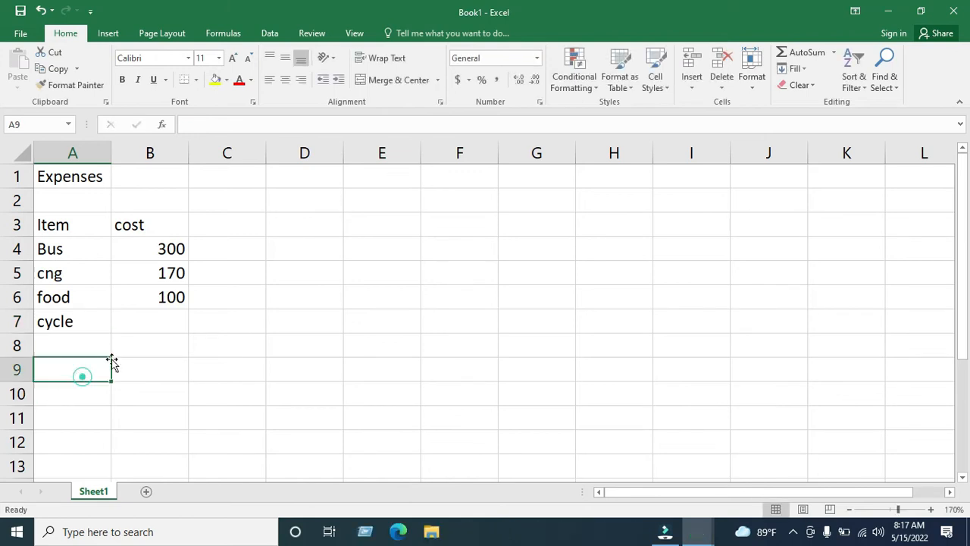
click(93, 320)
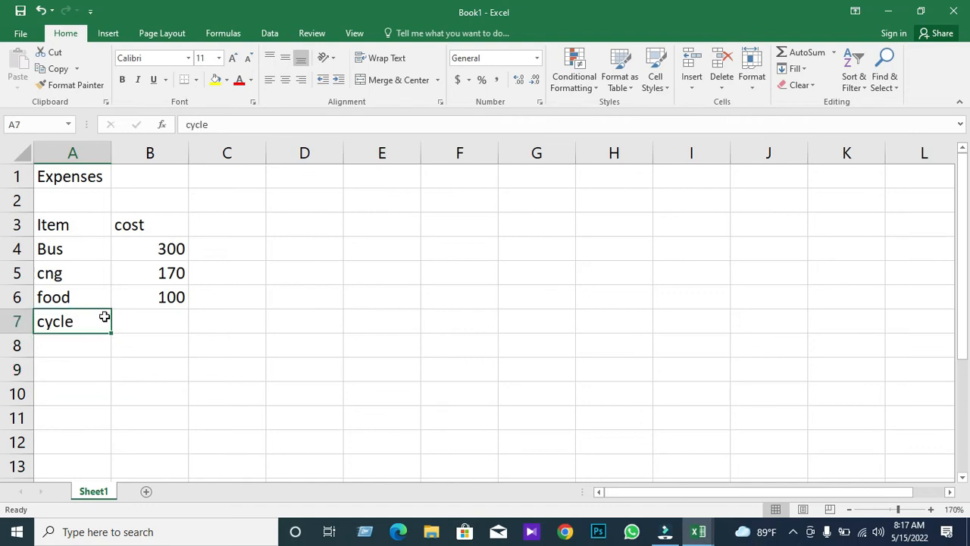
key(Delete)
Enter the sample text "jhdf" in cell A7 and clear the cell
text(jhdf)
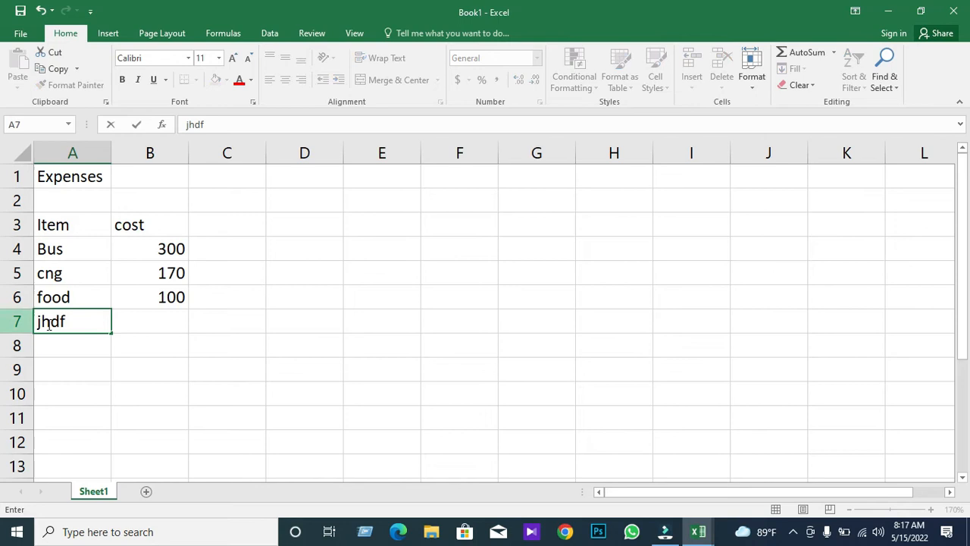
click(86, 319)
click(102, 333)
click(85, 347)
click(90, 322)
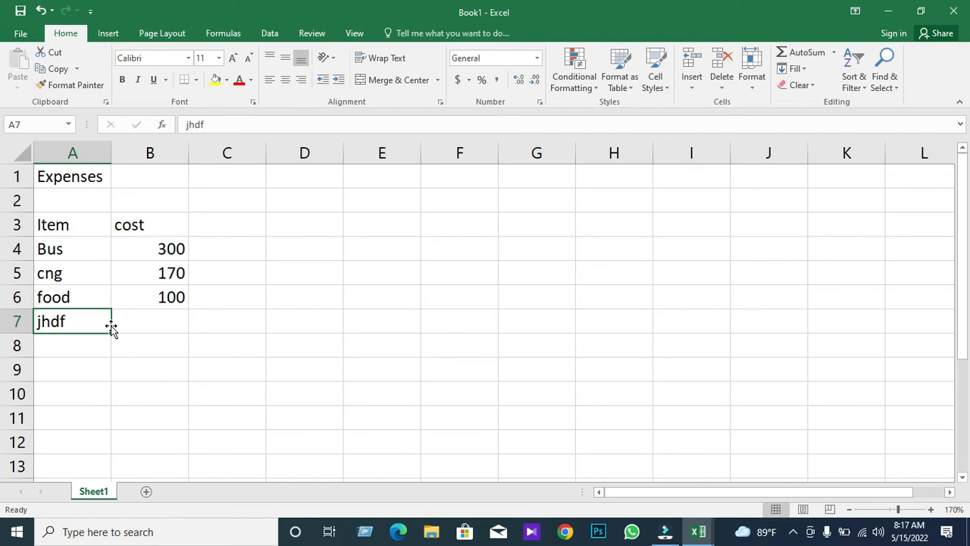
key(Delete)
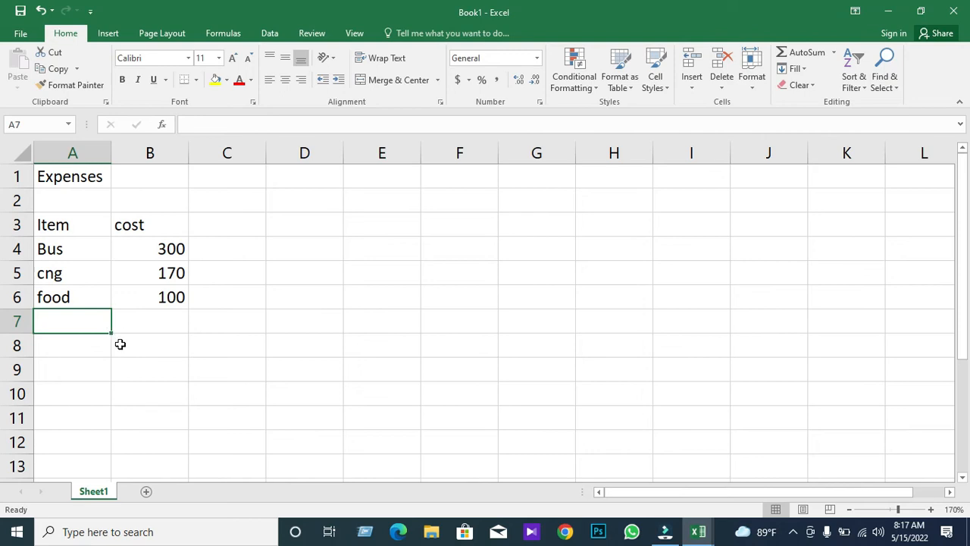
Overwrite the item in cell A4 with "riding" and undo the replacement
click(81, 250)
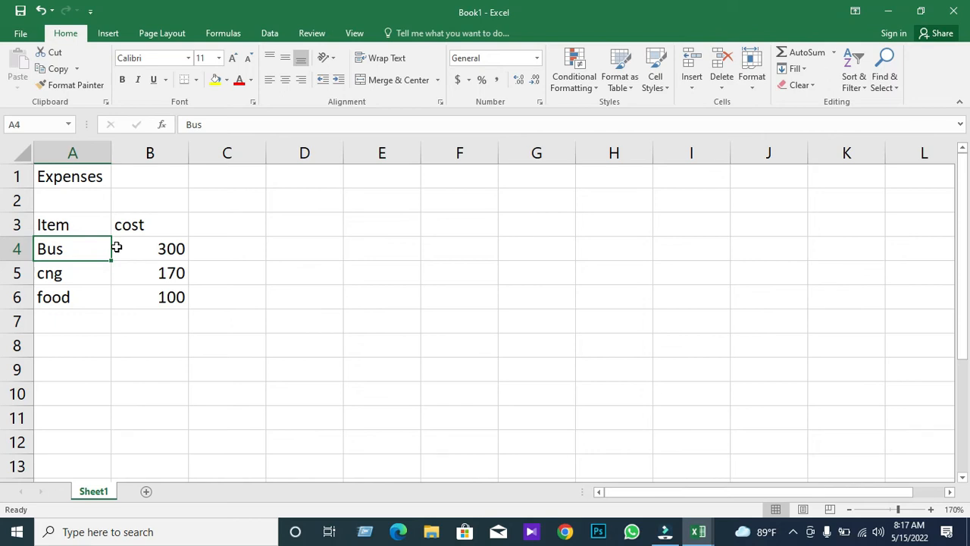
text(rid)
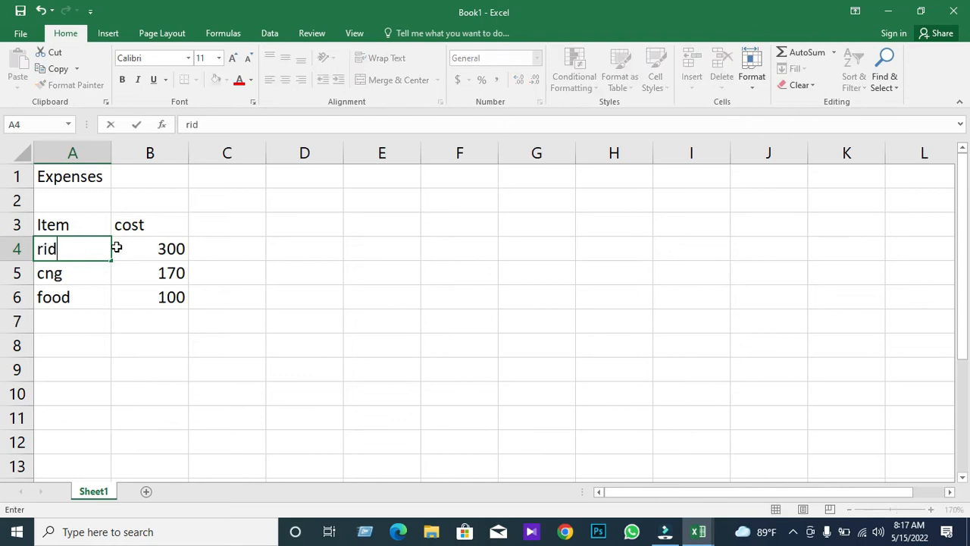
text(ing)
key(Return)
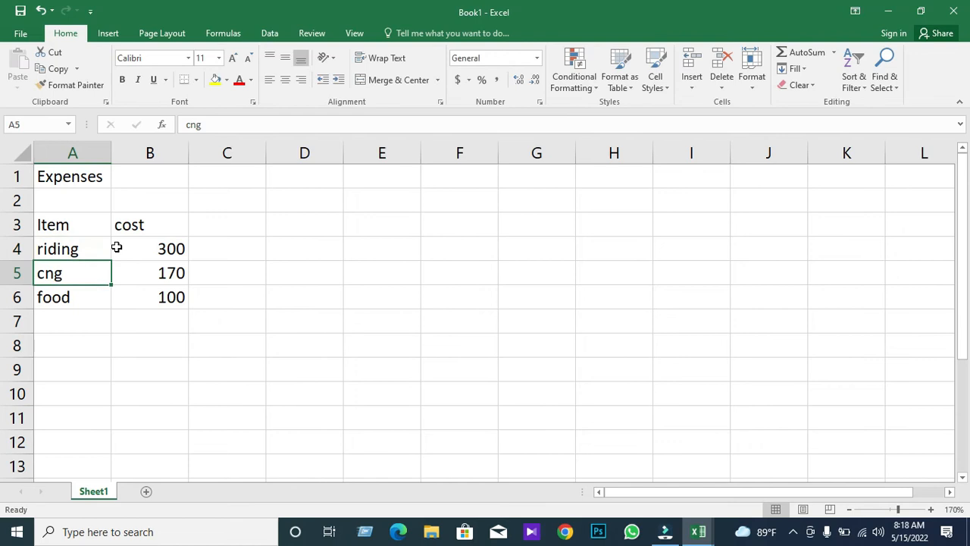
key(ctrl+z)
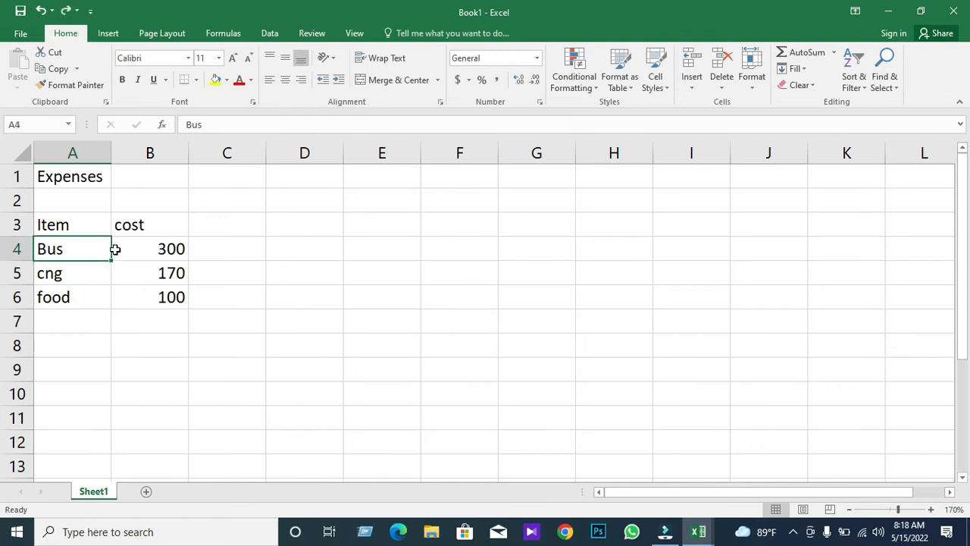
Edit the existing text in cell A4 so that it reads "Bus Riding"
click(89, 250)
click(223, 124)
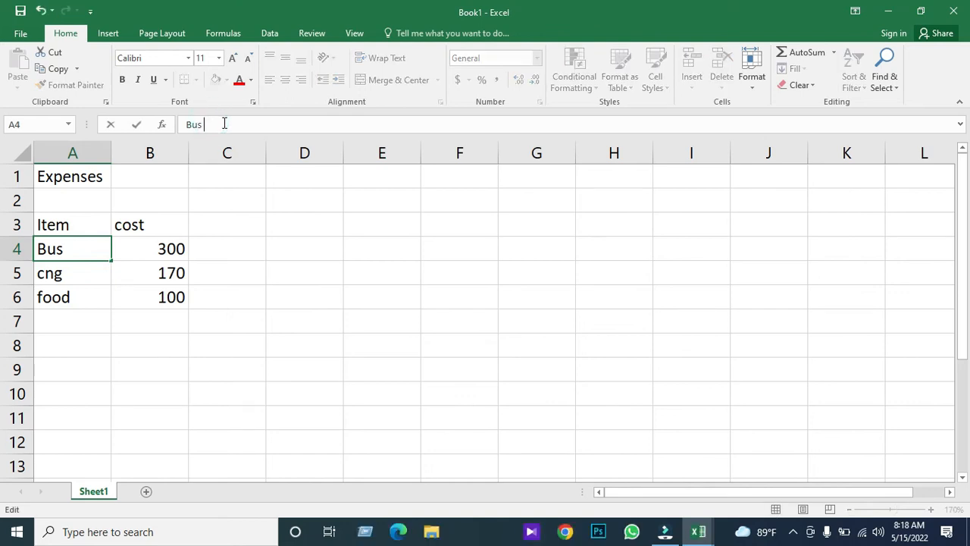
text(Ris)
key(BackSpace)
text(dinf)
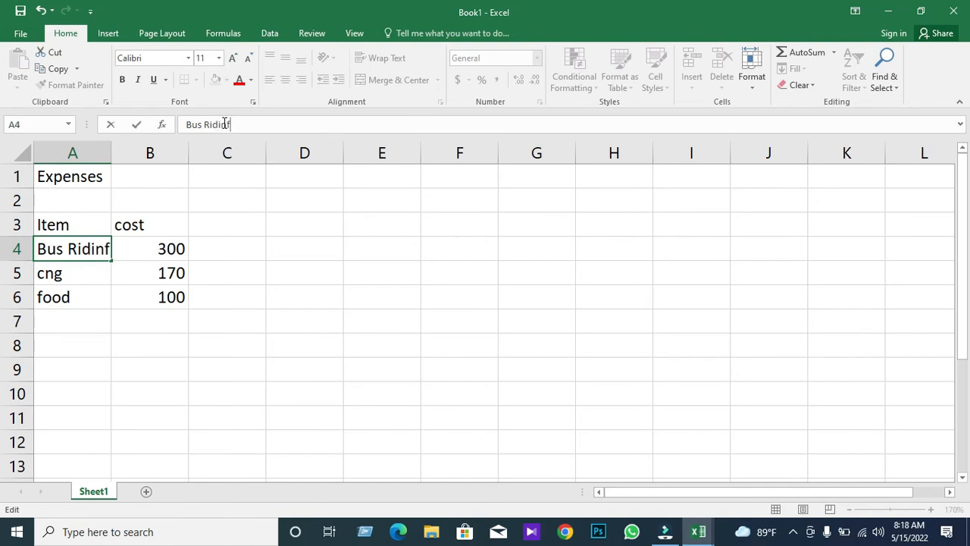
key(BackSpace)
text(g)
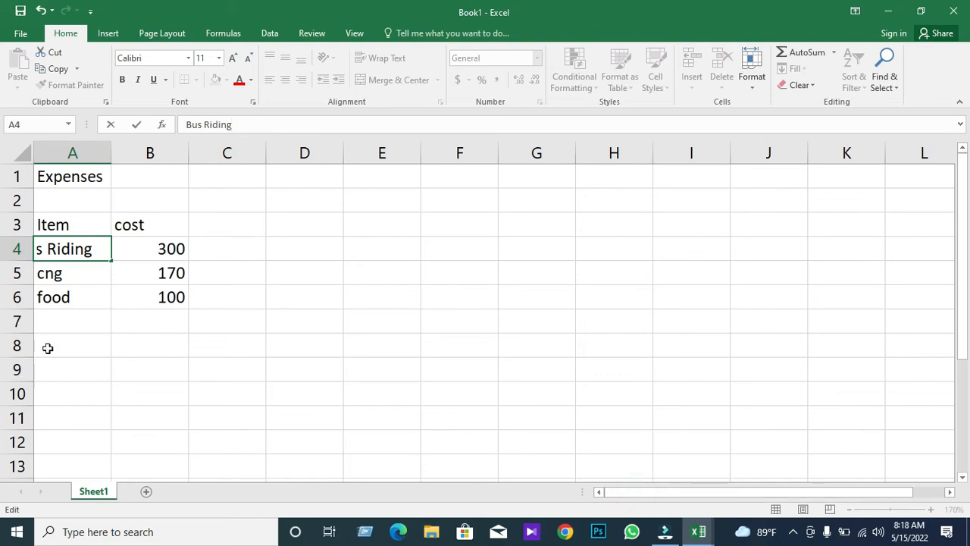
click(95, 342)
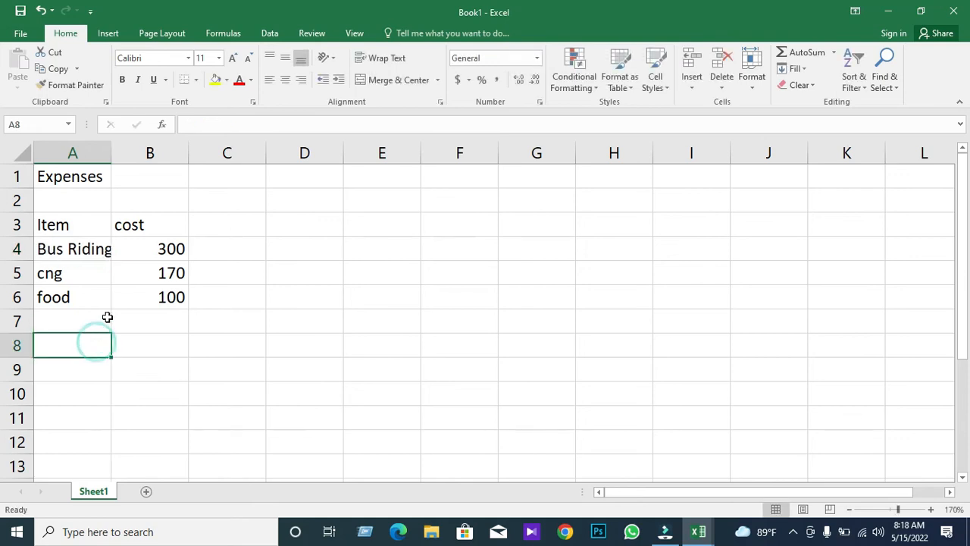
Widen column A slightly so that the text "Bus Riding" fits inside its cell
click(101, 157)
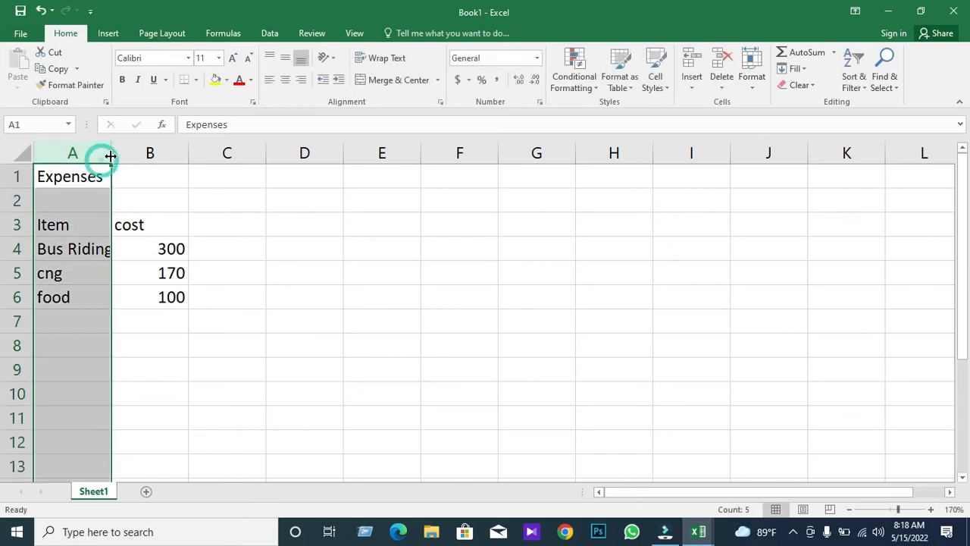
click(149, 371)
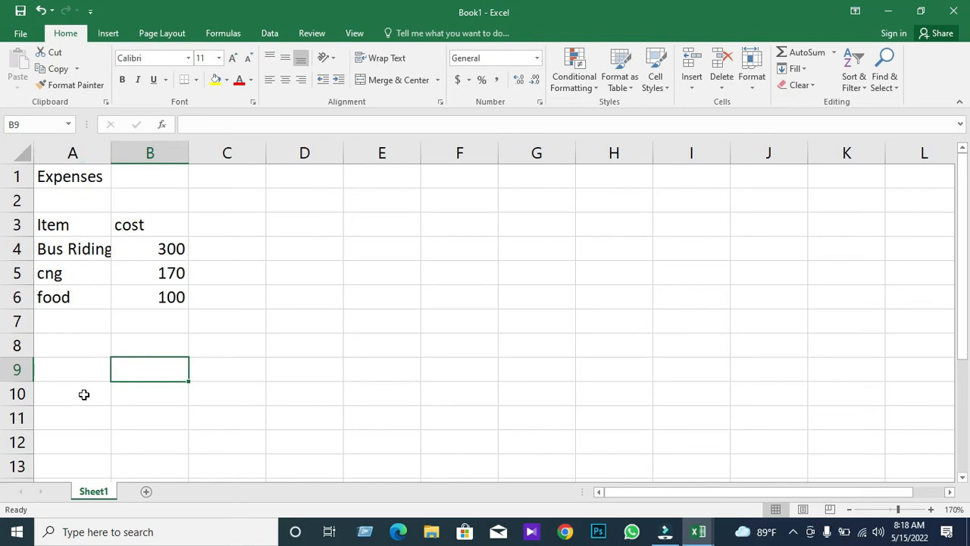
click(72, 153)
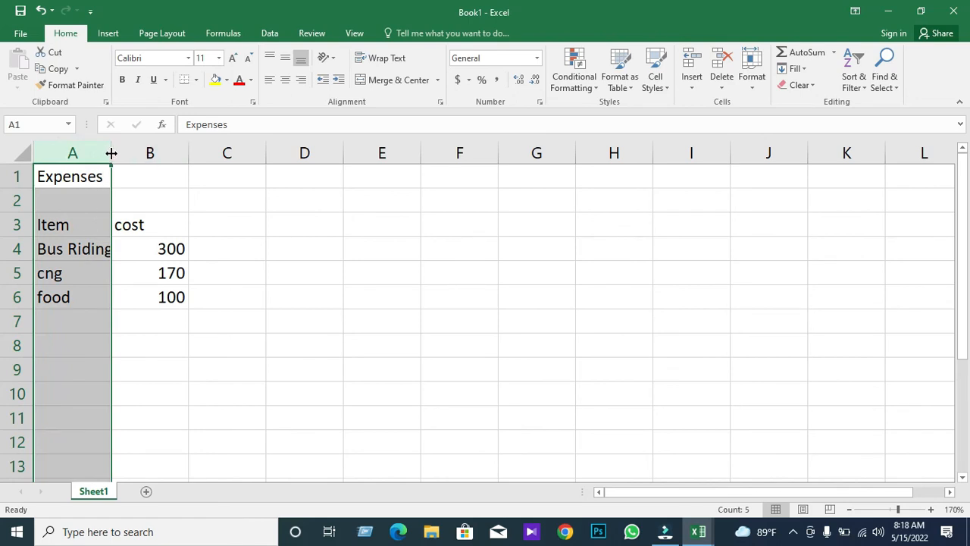
drag(111, 154, 124, 156)
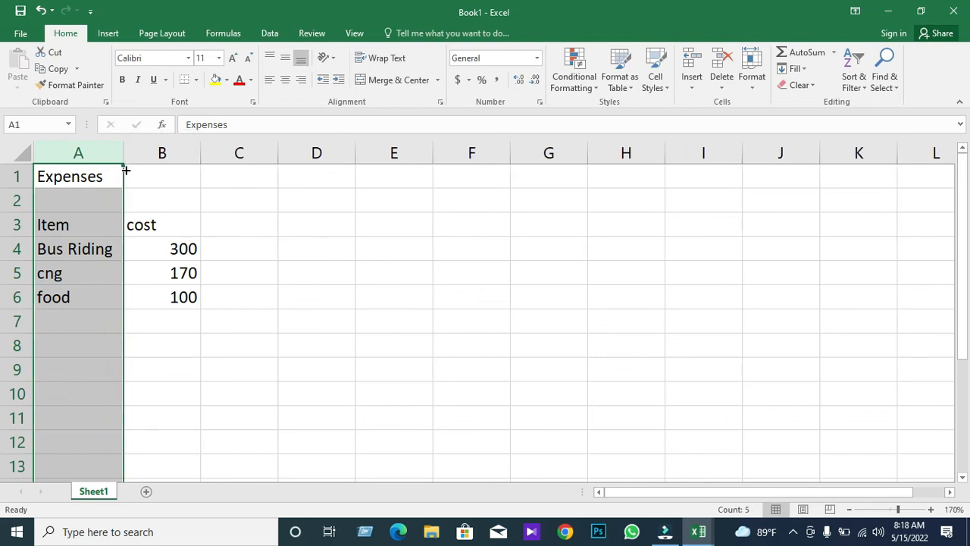
click(135, 375)
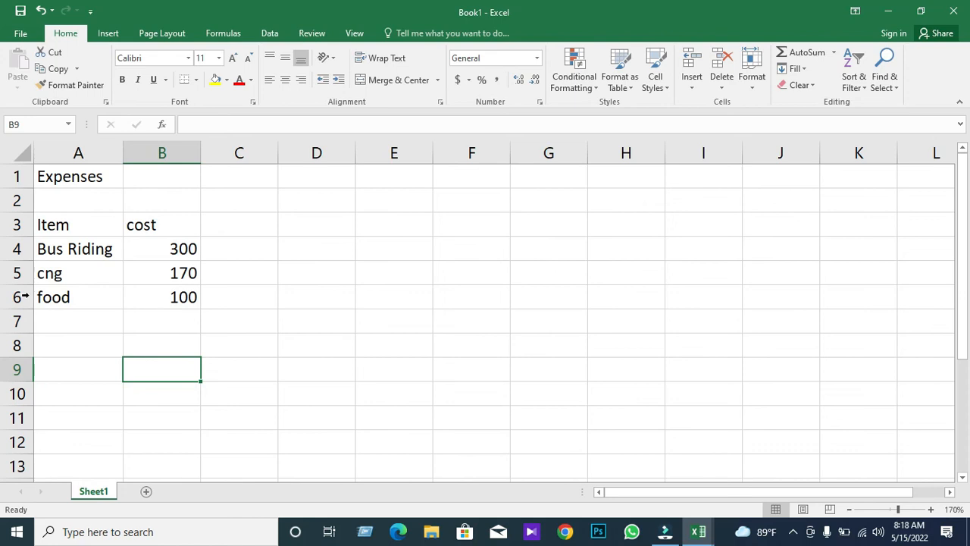
Edit the existing text in cell A5 so that it reads "cng Riding"
click(90, 273)
click(96, 345)
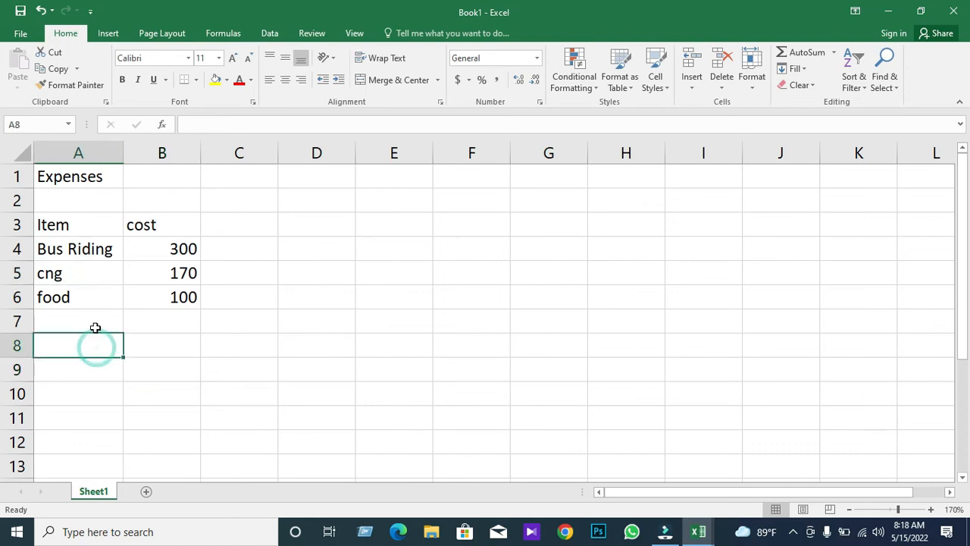
click(101, 267)
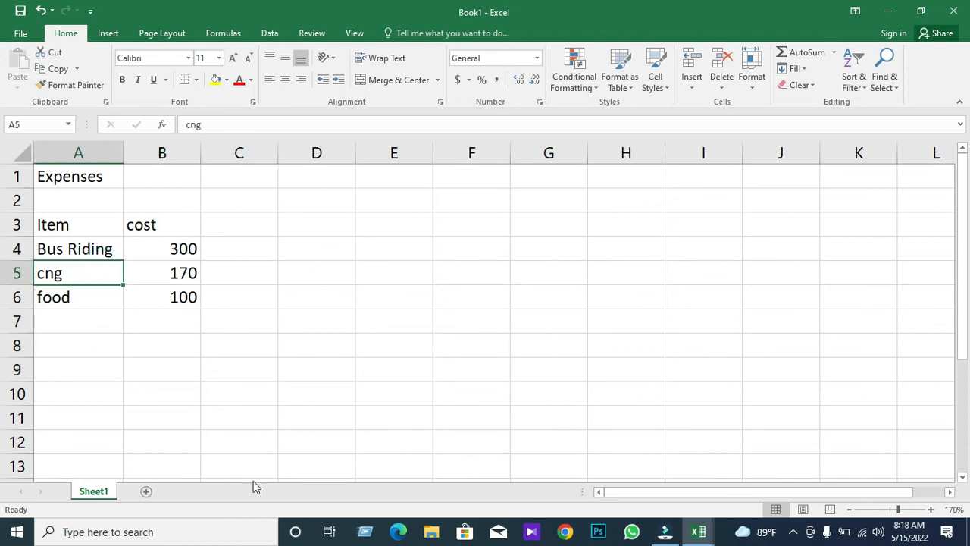
double_click(89, 275)
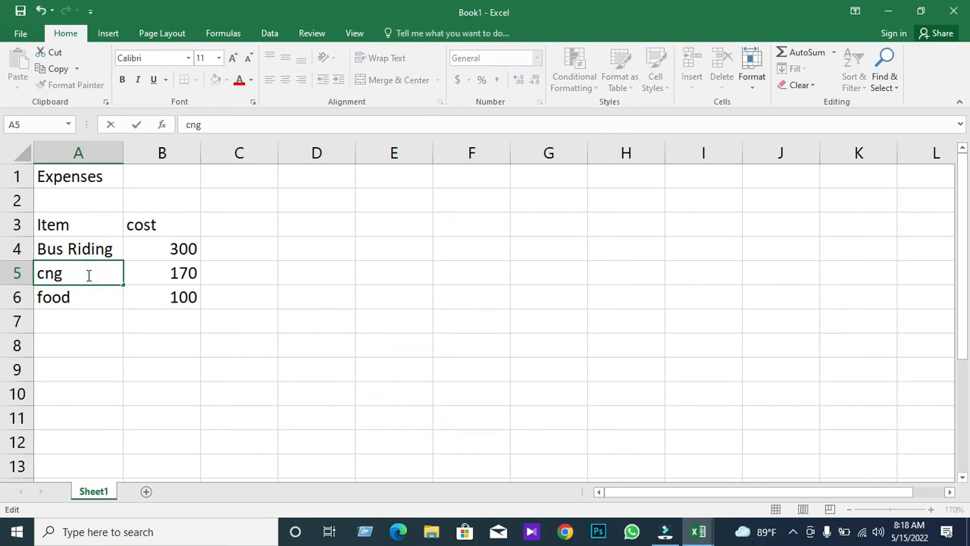
text(Riding)
click(175, 324)
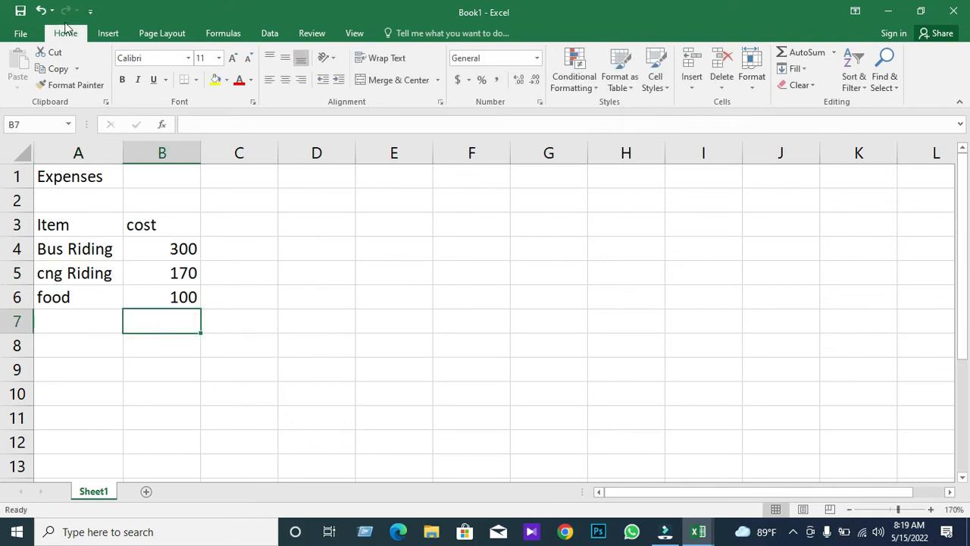
Total the costs in cell B7 with an AutoSum of B4:B6
click(161, 325)
click(801, 55)
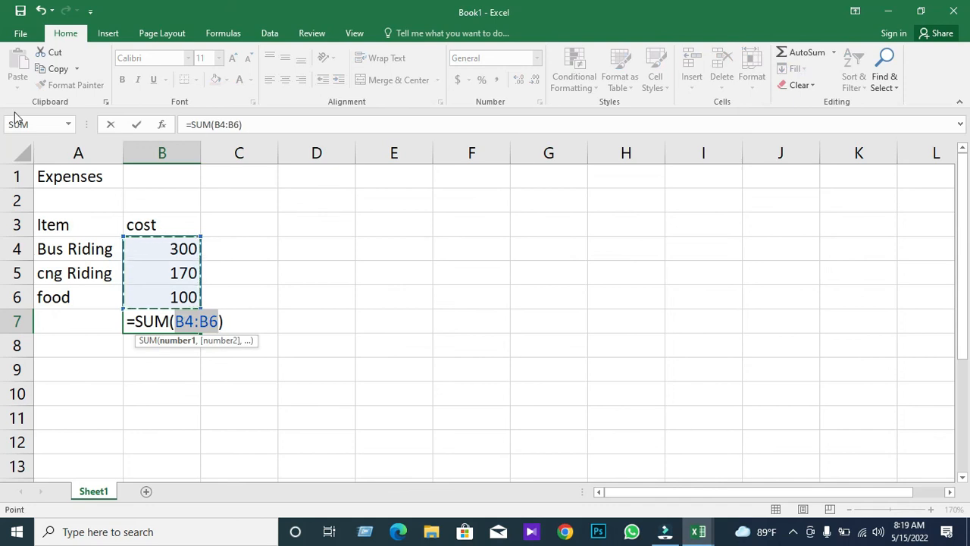
key(Return)
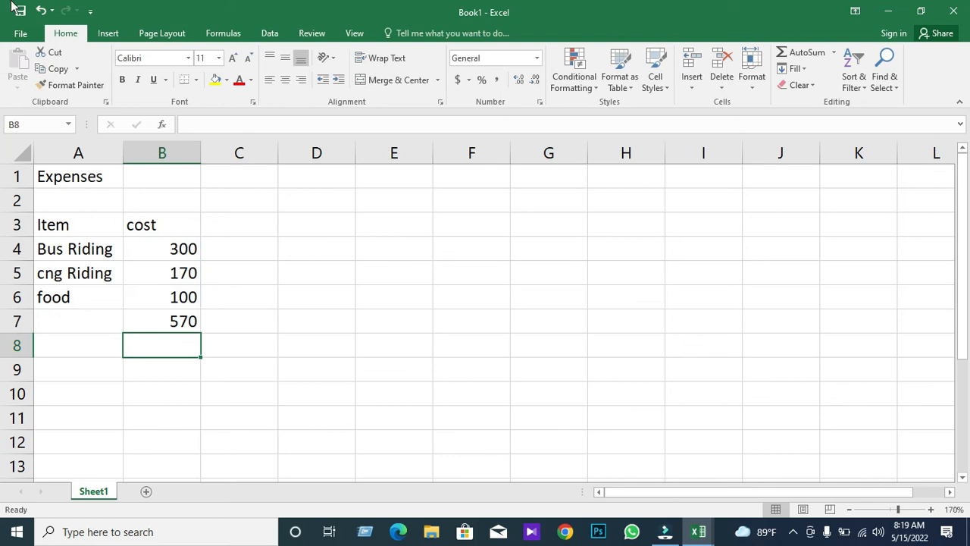